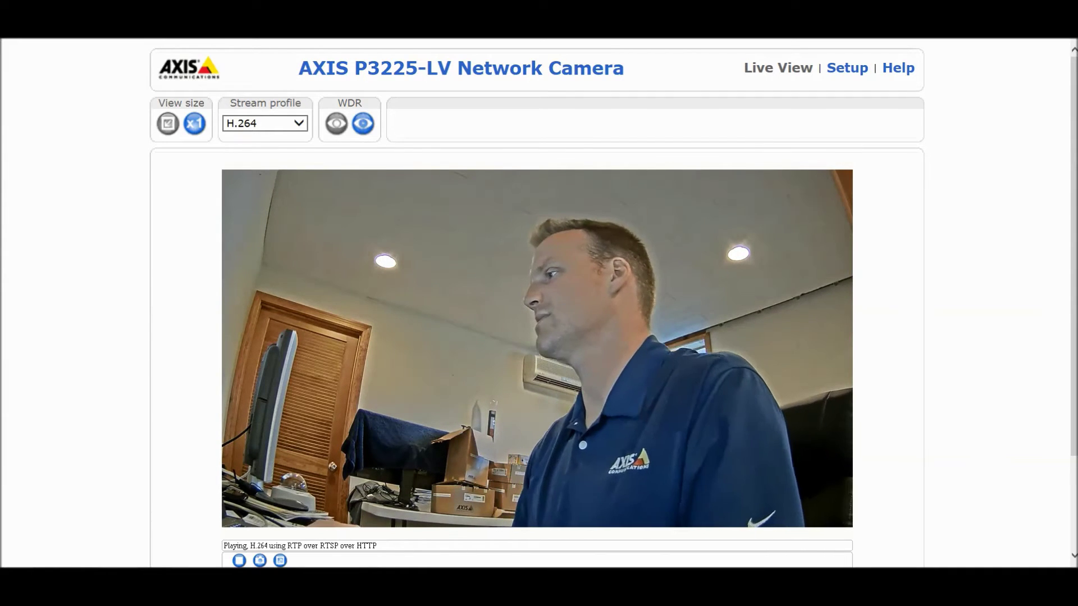
Enable the text overlay 'P3225-LV #b k/bits #r fps' in Video Stream settings and save it.
click(847, 67)
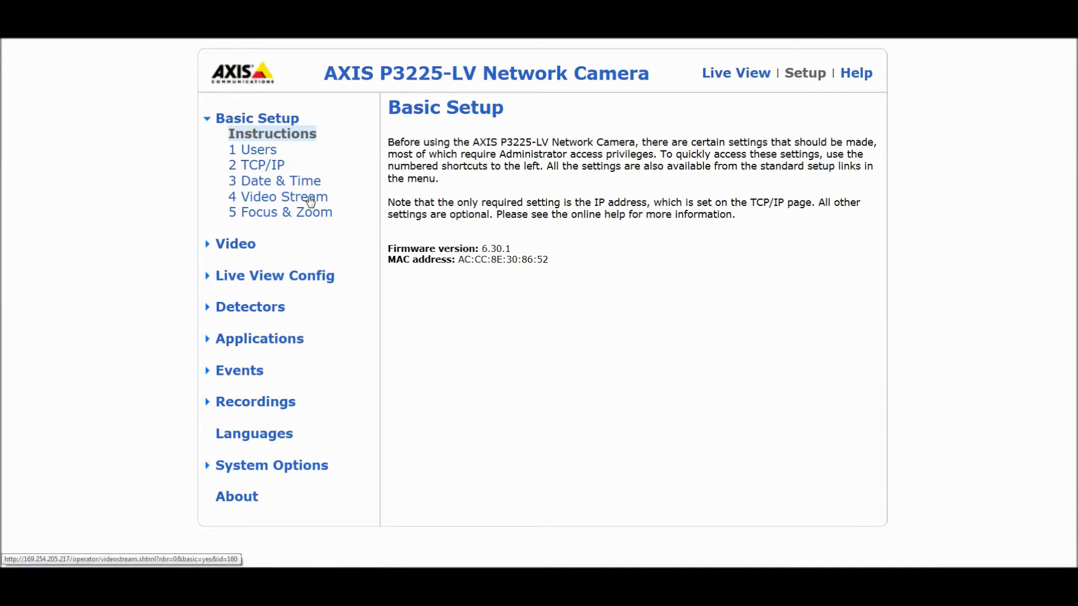
click(311, 201)
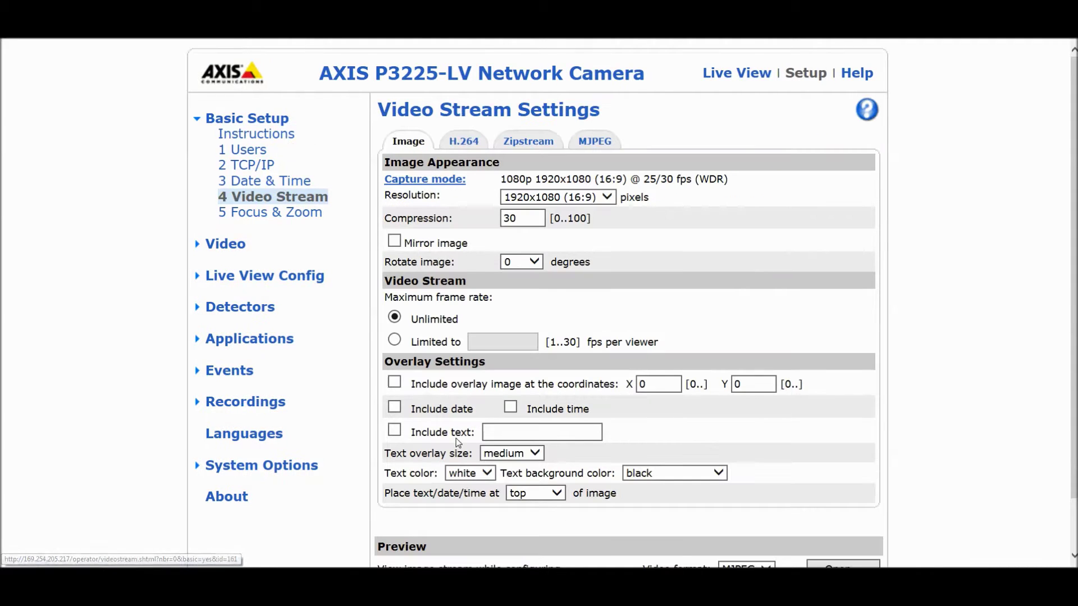
click(399, 432)
click(501, 434)
text(P3)
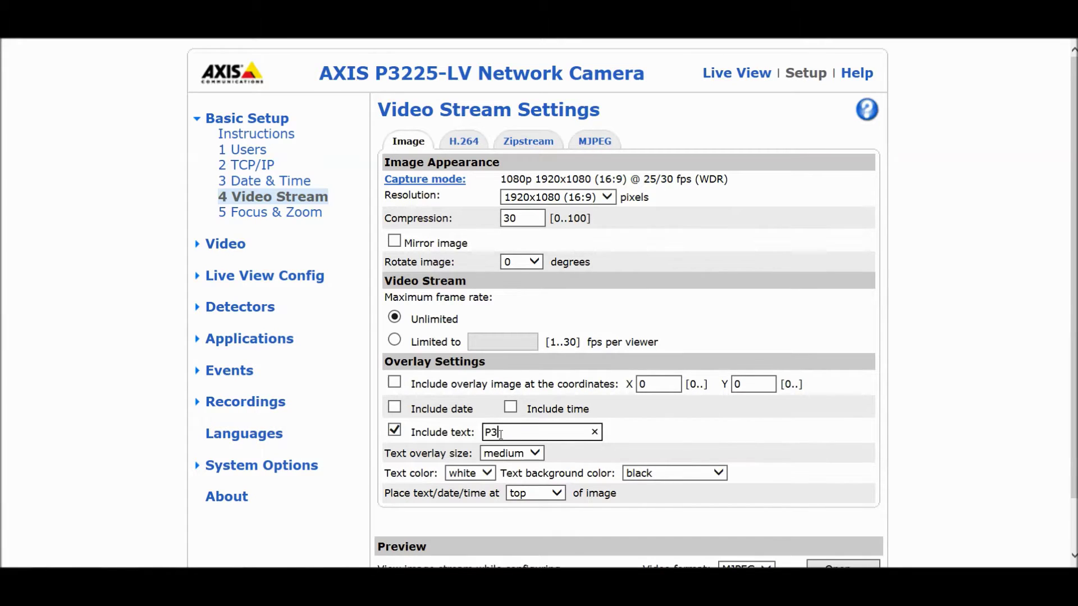
text(225-LV #b k/bits #r fps)
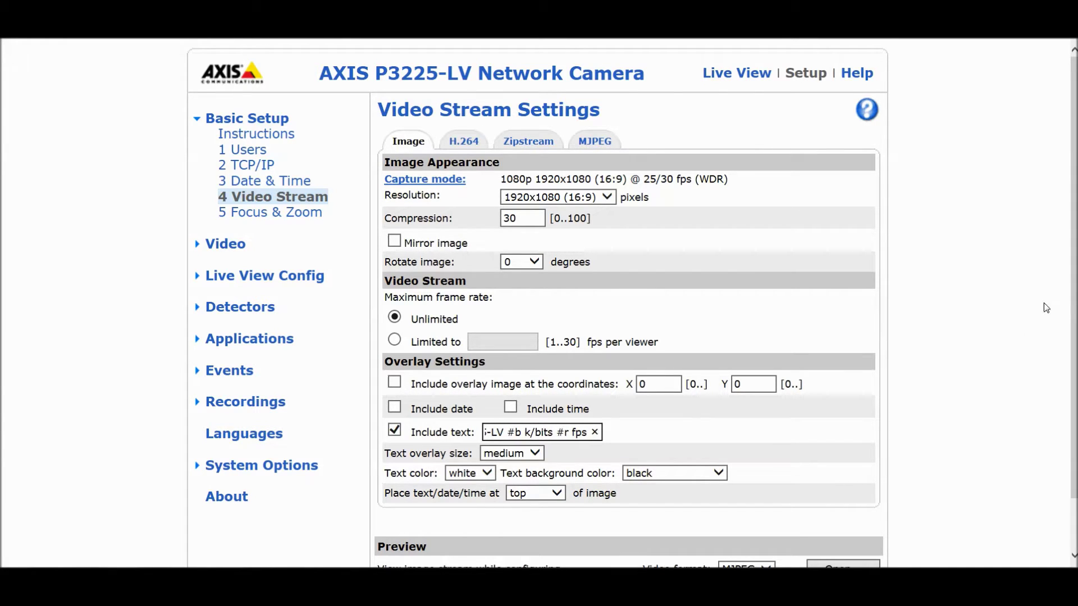
scroll(501, 434, down, 1)
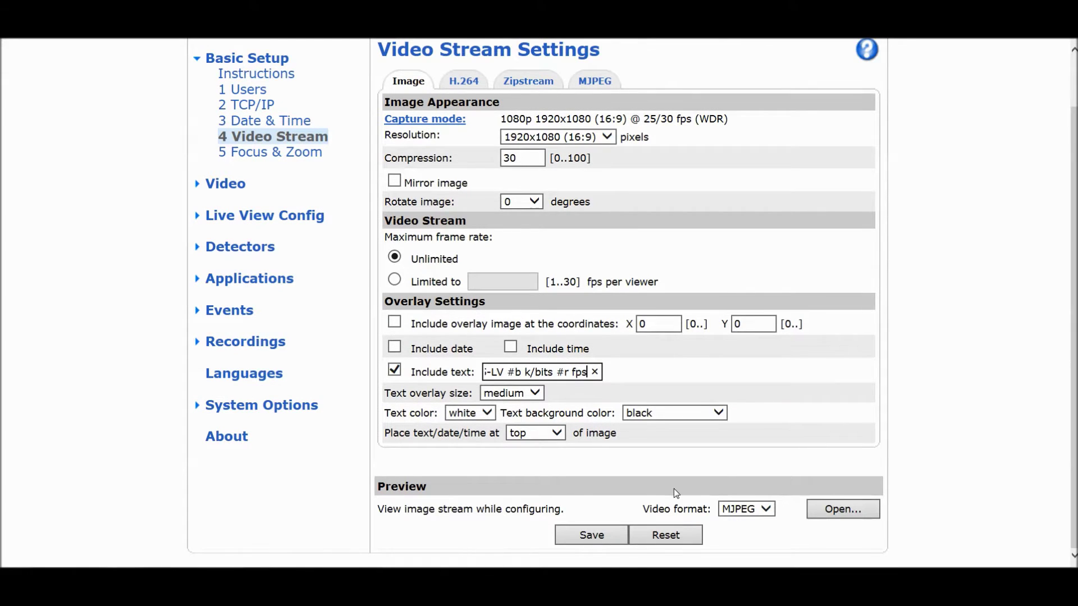
click(604, 537)
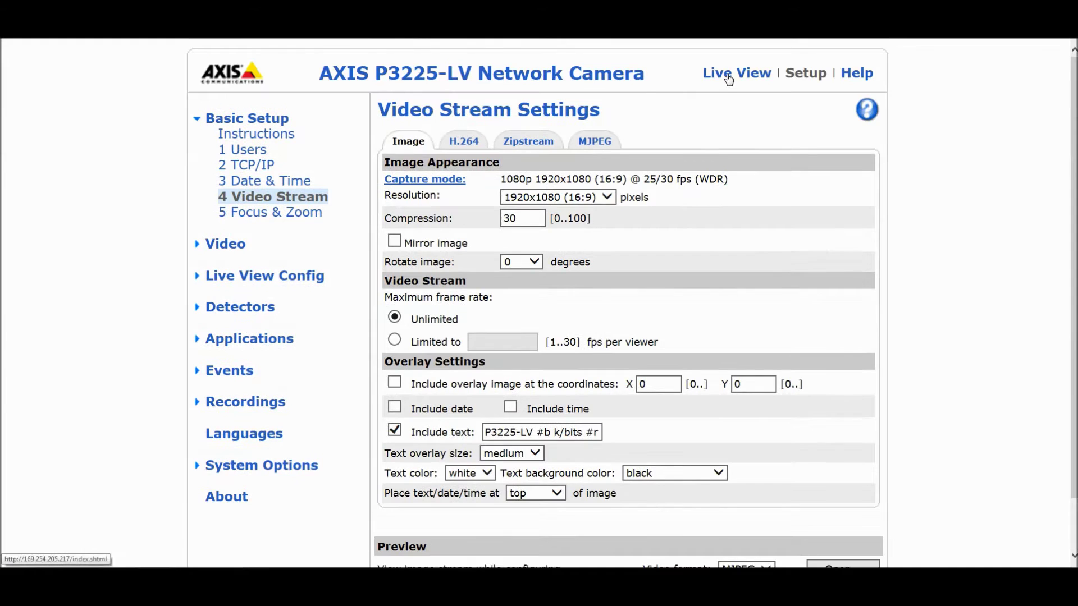
Switch the live view to the H.264 profile and watch the overlay's bitrate and 30.00 fps.
click(729, 79)
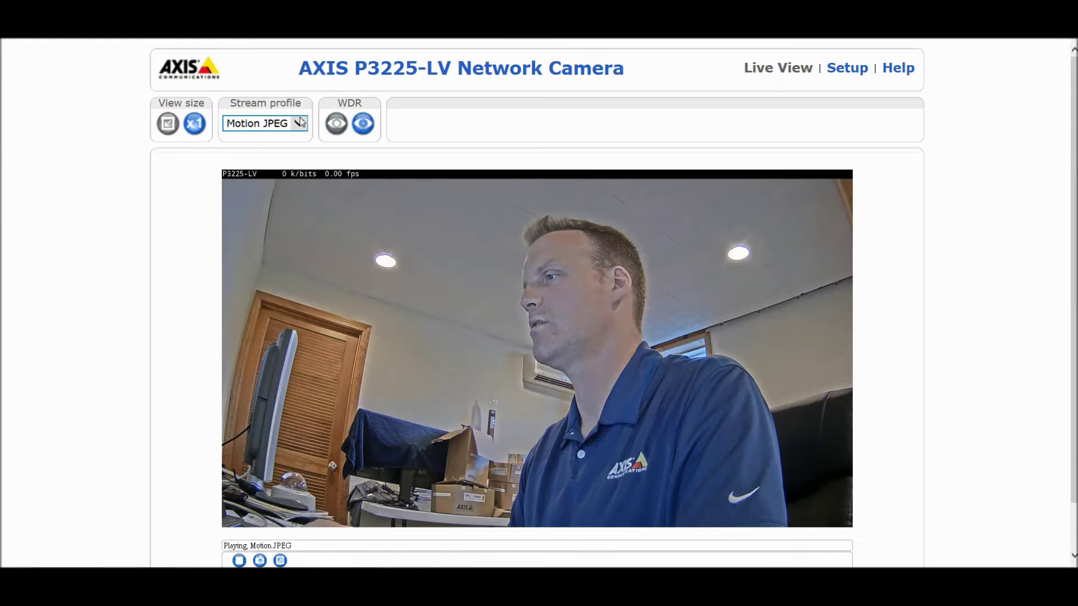
click(296, 124)
click(289, 136)
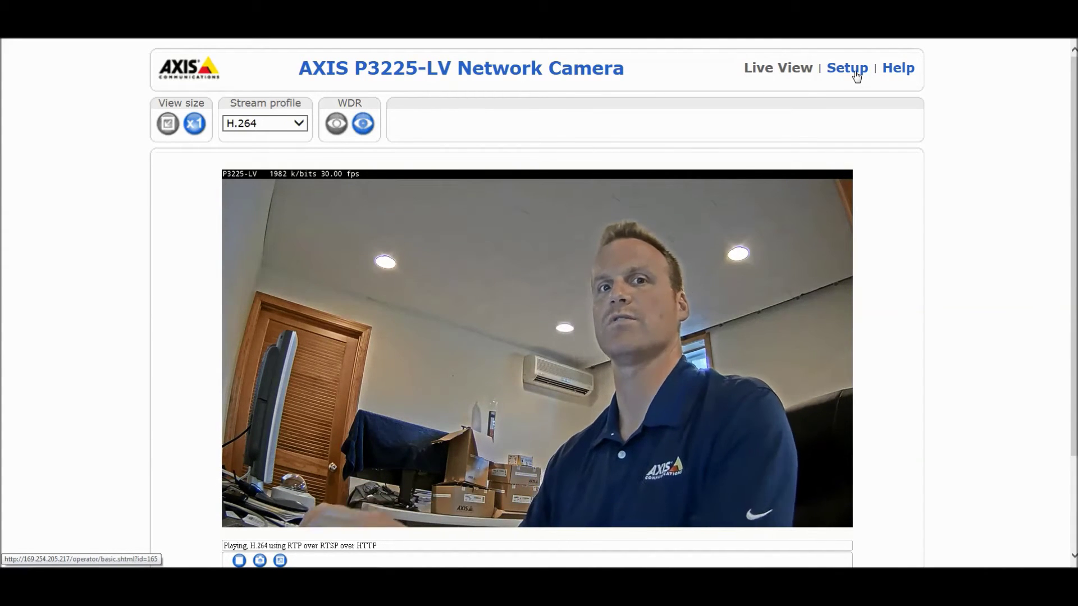
click(857, 76)
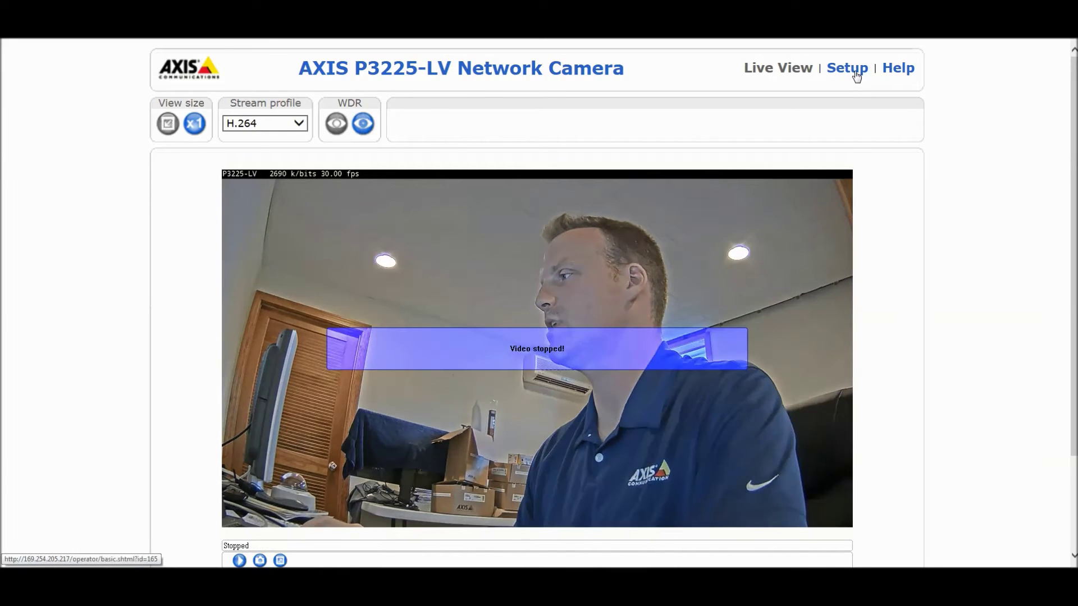
Set Zipstream H.264 bitrate reduction to High in Video Stream settings and save.
click(318, 198)
click(537, 147)
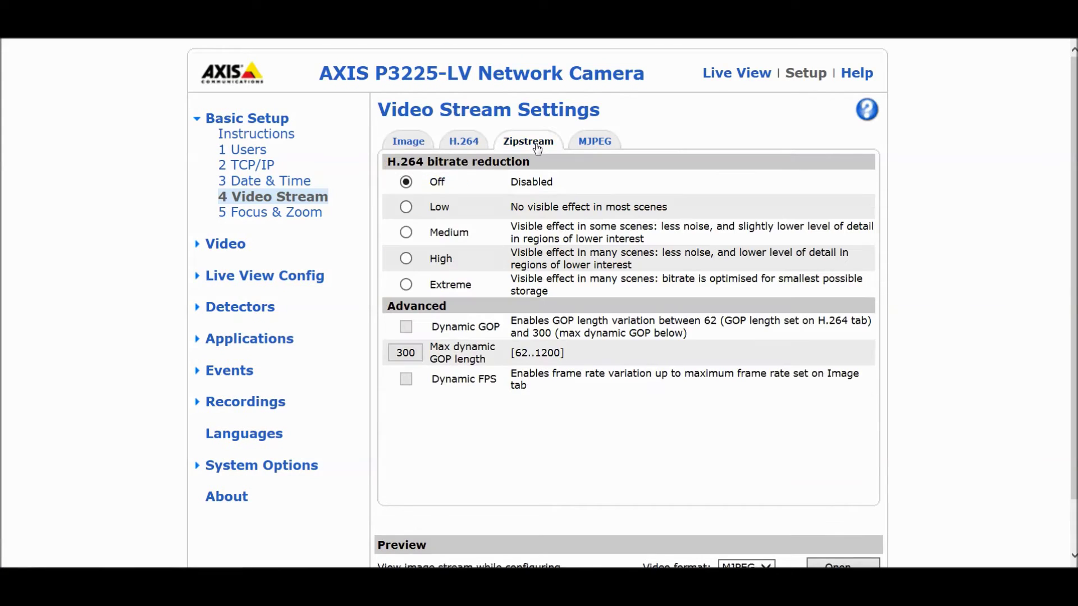
click(406, 259)
scroll(1067, 157, down, 2)
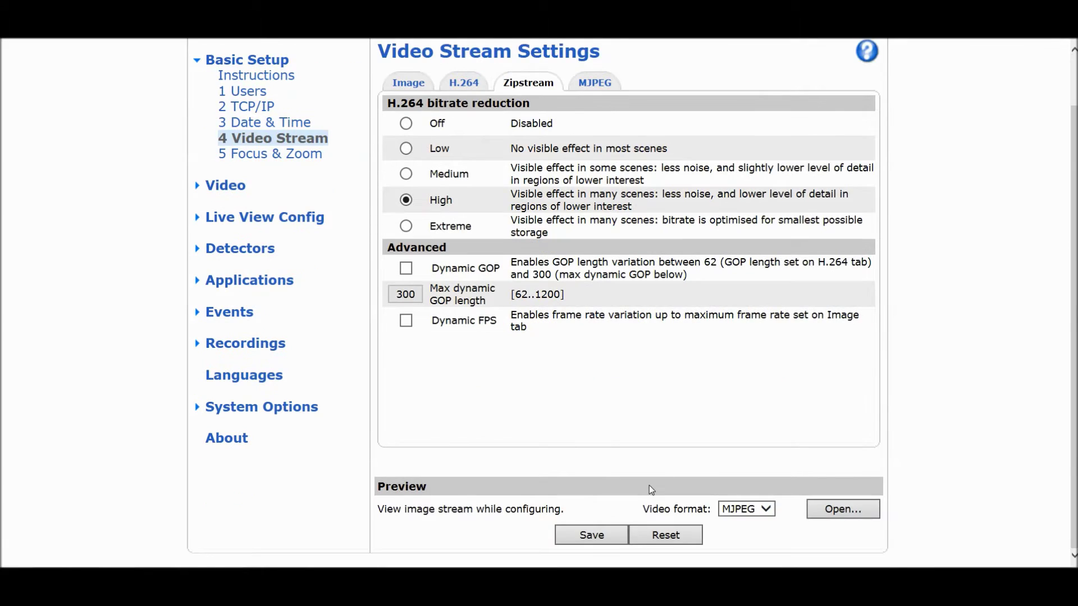
click(598, 533)
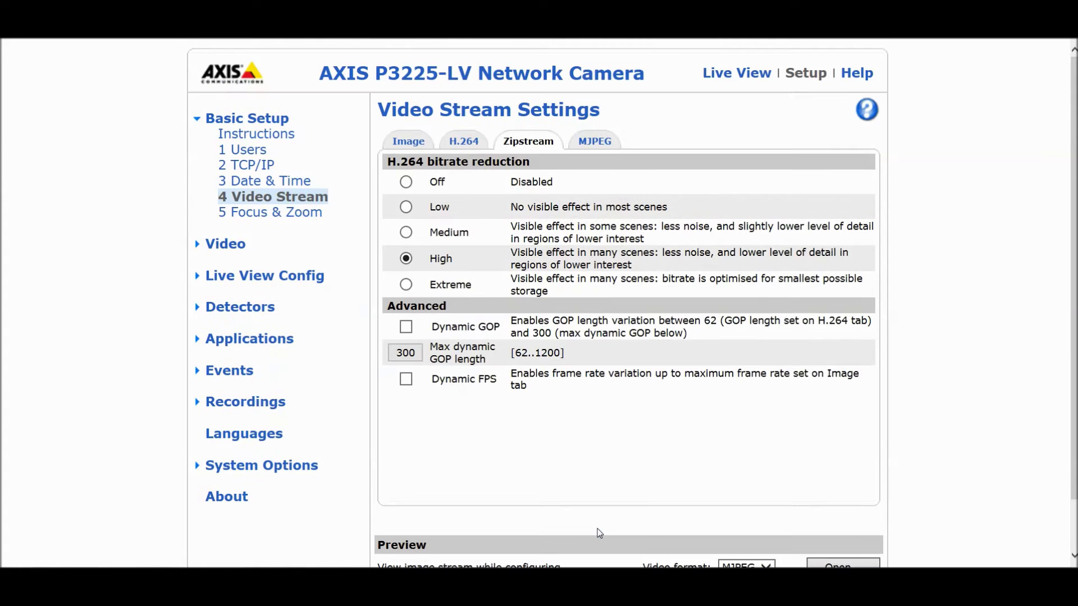
View the H.264 live stream with Zipstream High, showing about 4293 k/bits at 30.00 fps.
click(747, 75)
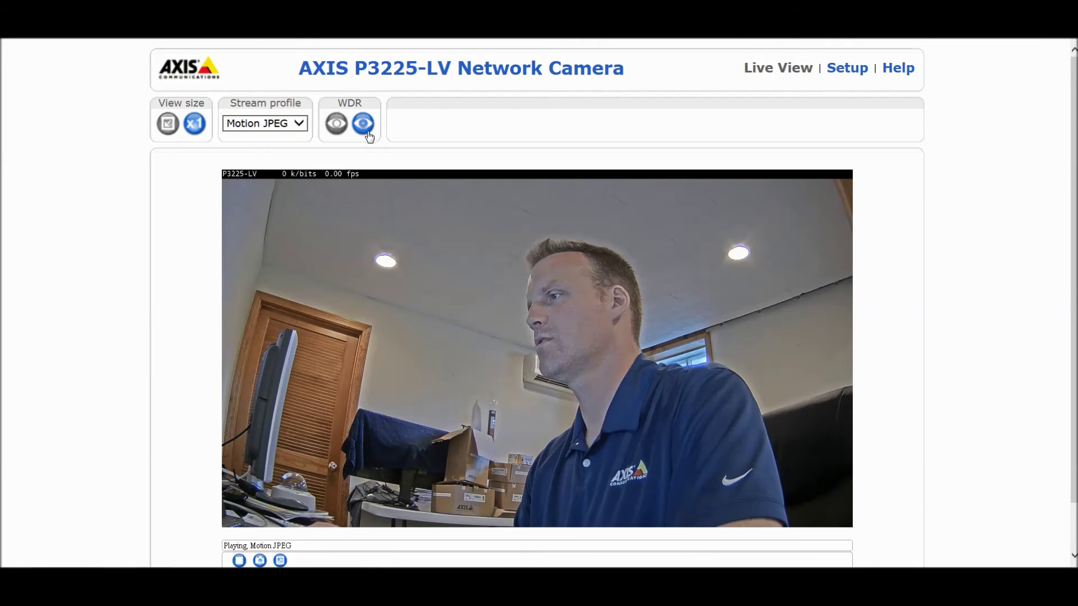
click(298, 124)
click(284, 136)
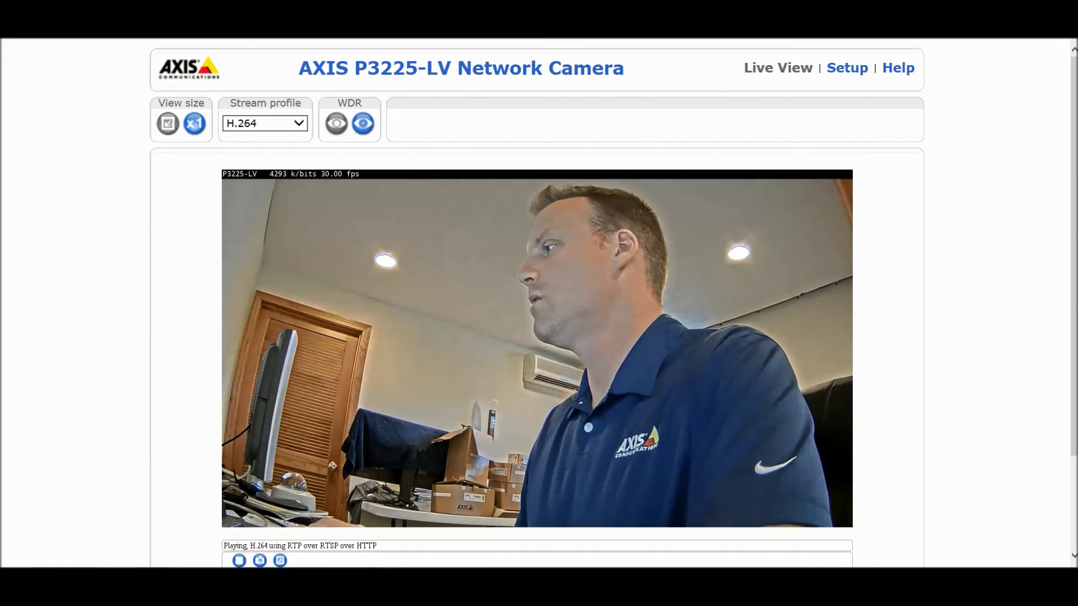
click(845, 74)
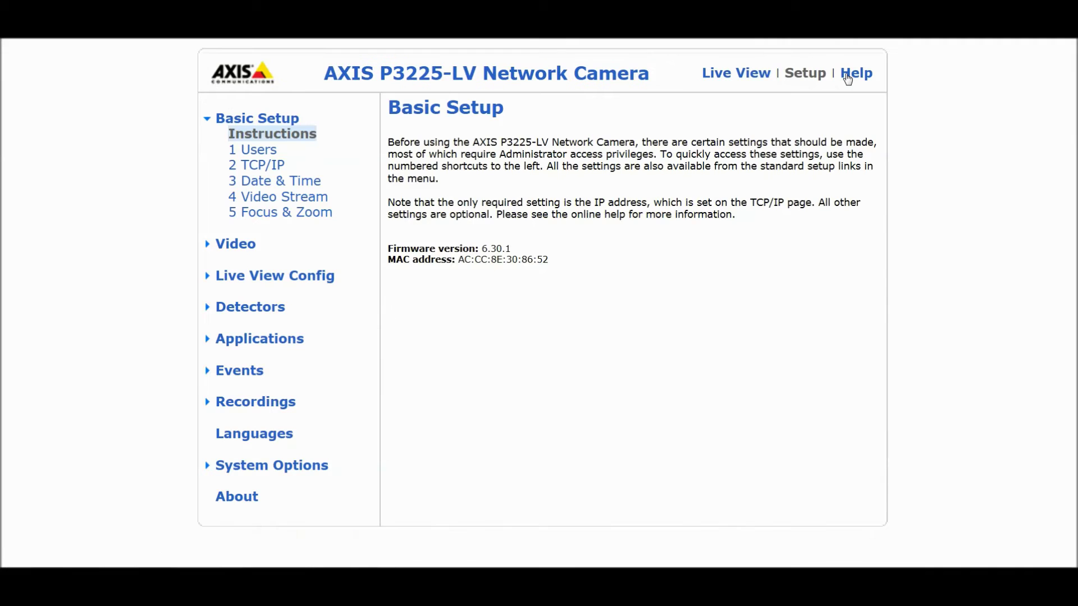
Enable Dynamic GOP on the Zipstream tab, accepting the playback warning, and save.
click(296, 197)
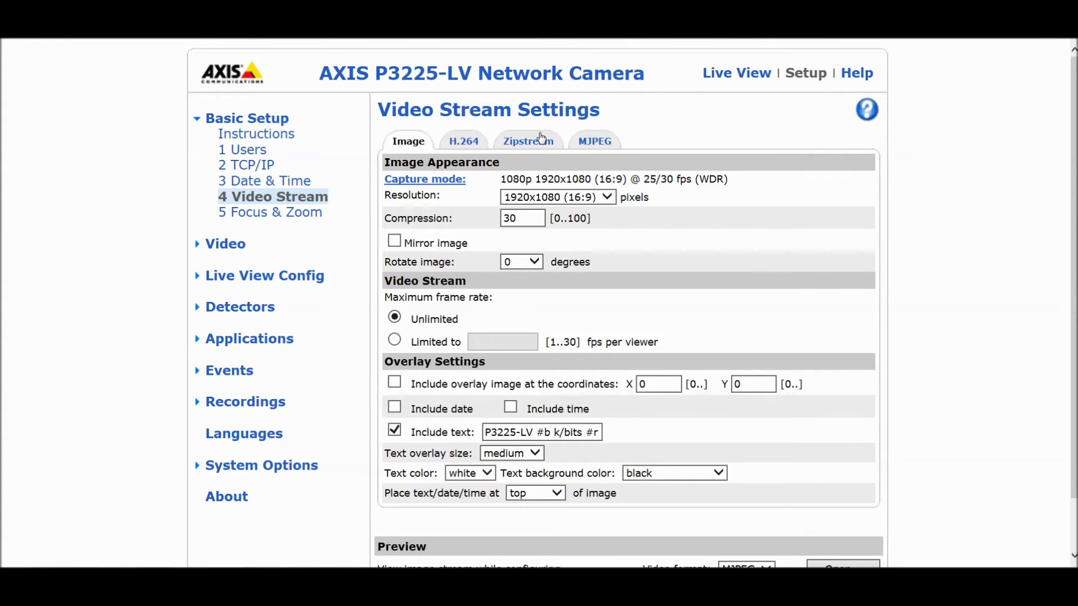
click(537, 140)
click(404, 330)
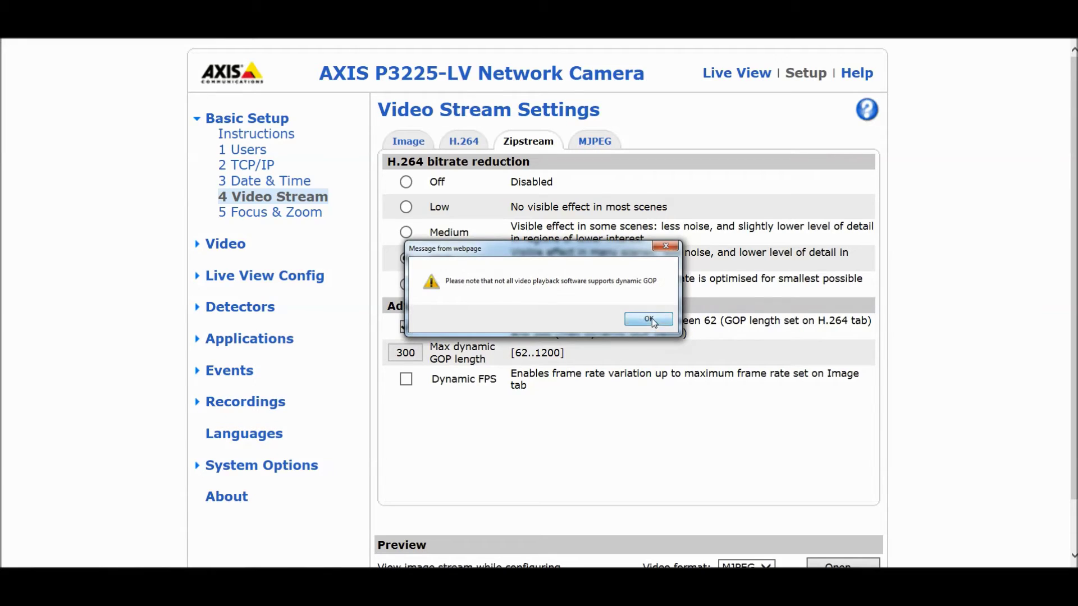
click(648, 319)
scroll(617, 393, down, 2)
click(576, 540)
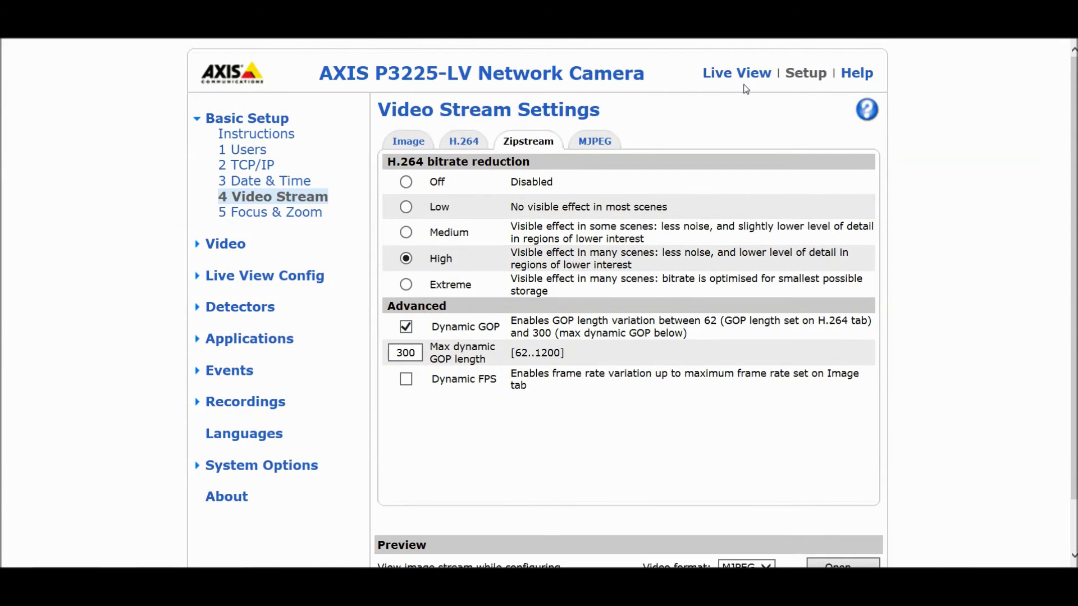
click(743, 75)
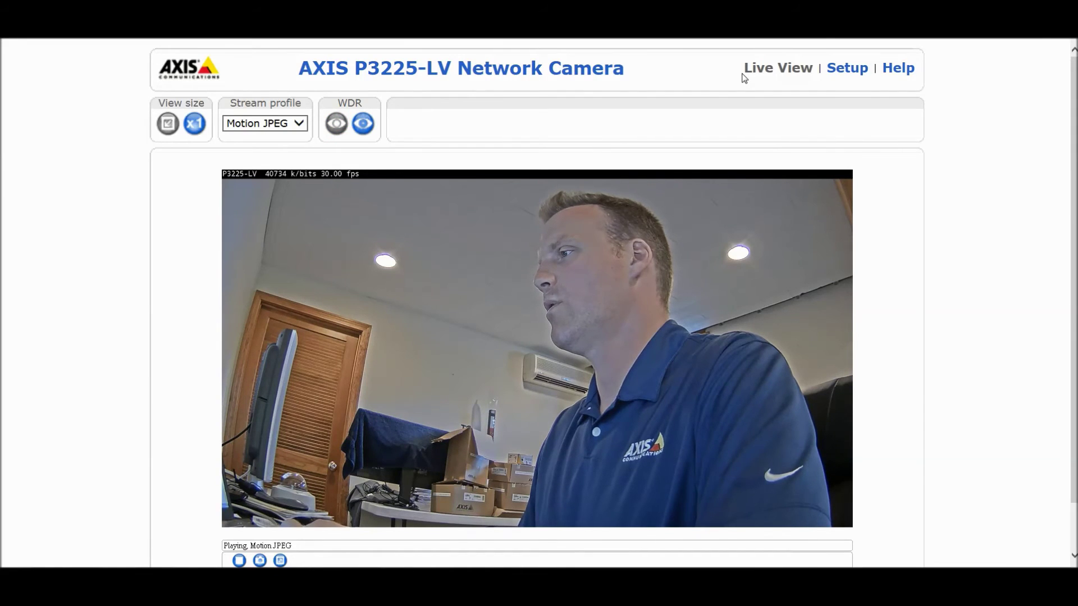
Switch the live stream from Motion JPEG to H.264 to watch the bitrate drop to 21 k/bits.
click(292, 124)
click(279, 138)
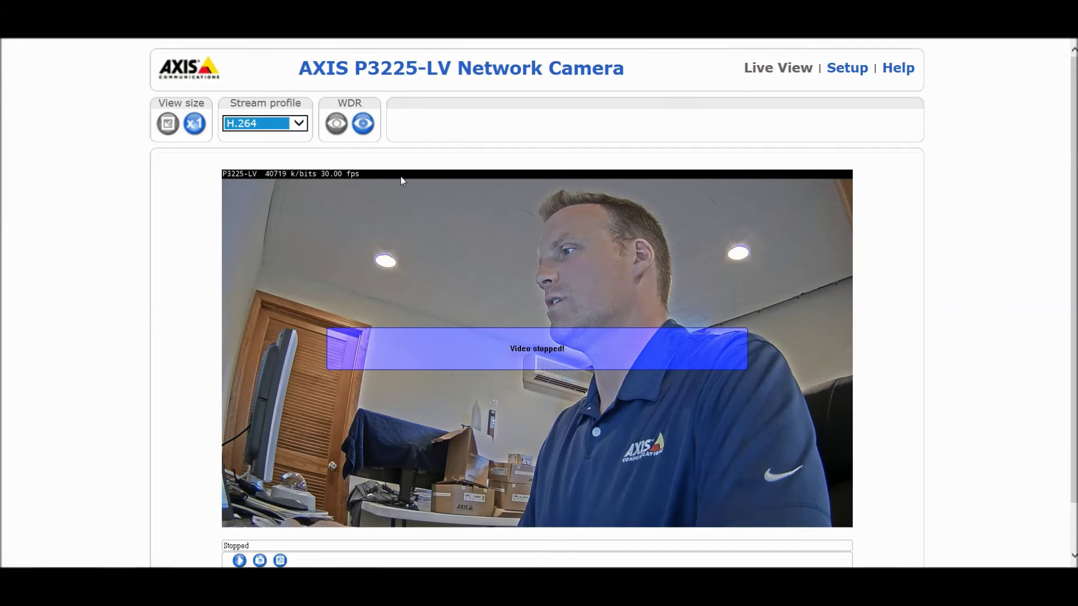